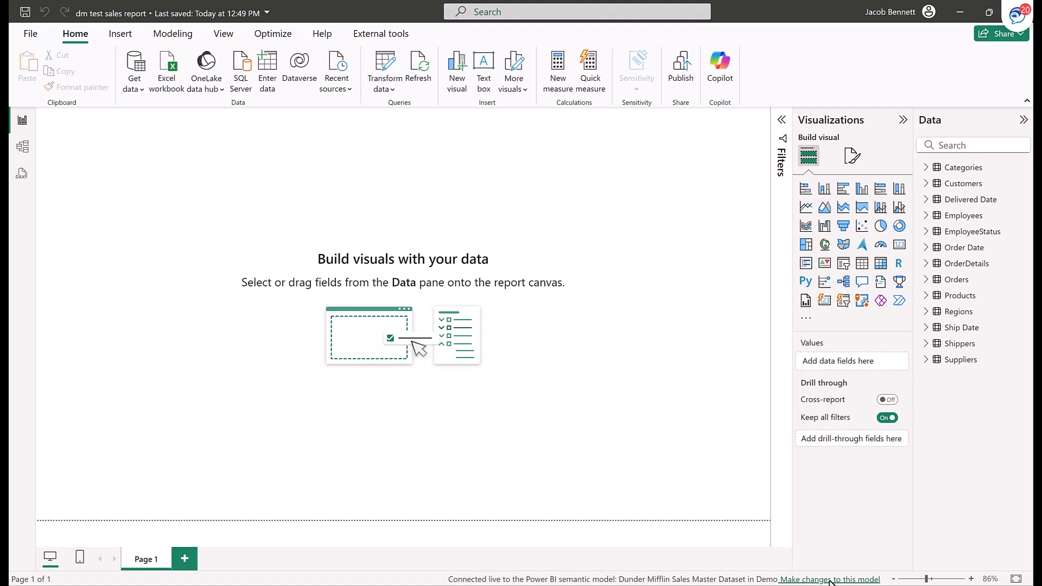
Choose Make changes to this model to begin converting the live-connected report into a local model
{"action": "left_click", "coordinate": [171, 35]}
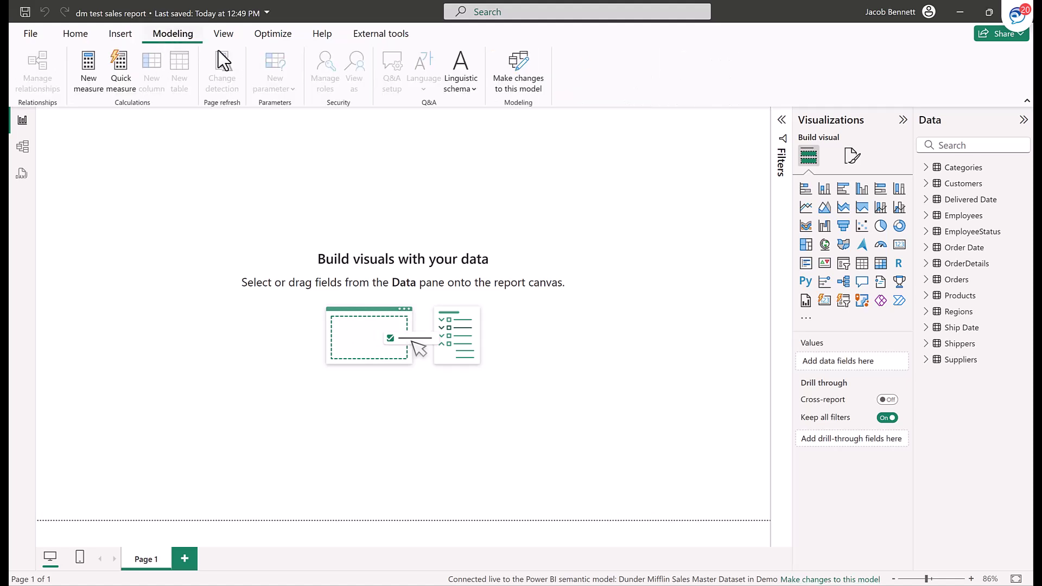
{"action": "left_click", "coordinate": [519, 77]}
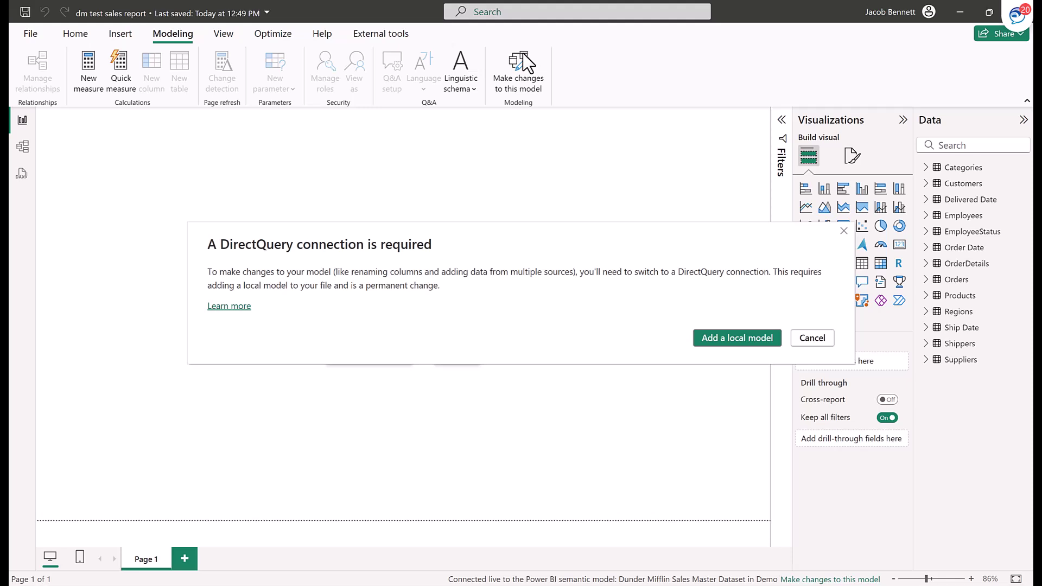
Add a local model and connect it to all tables of the Dunder Mifflin Sales Master Dataset
{"action": "left_click", "coordinate": [739, 338]}
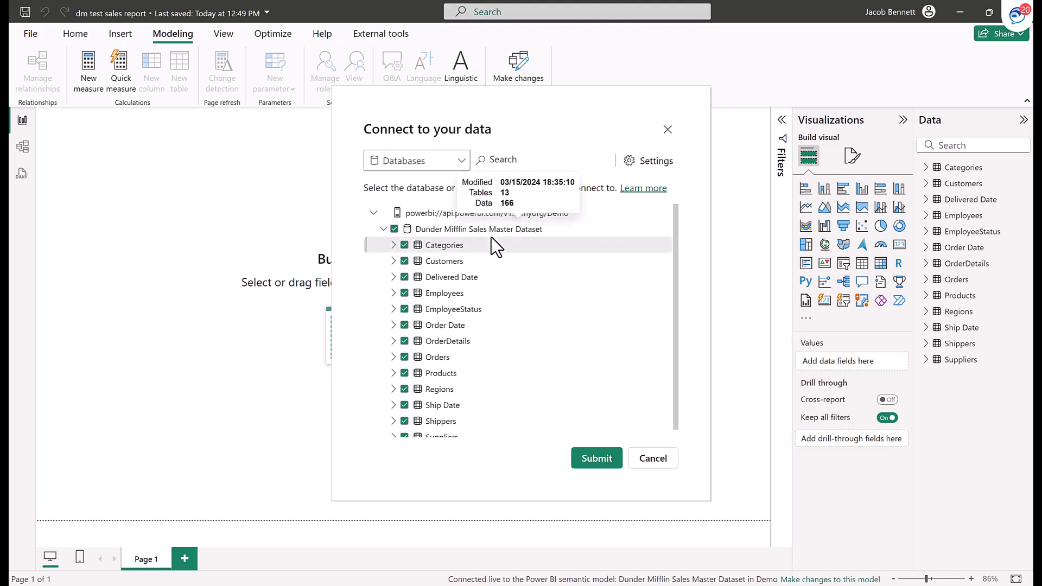
{"action": "scroll", "coordinate": [516, 326], "scroll_direction": "down", "scroll_amount": 1}
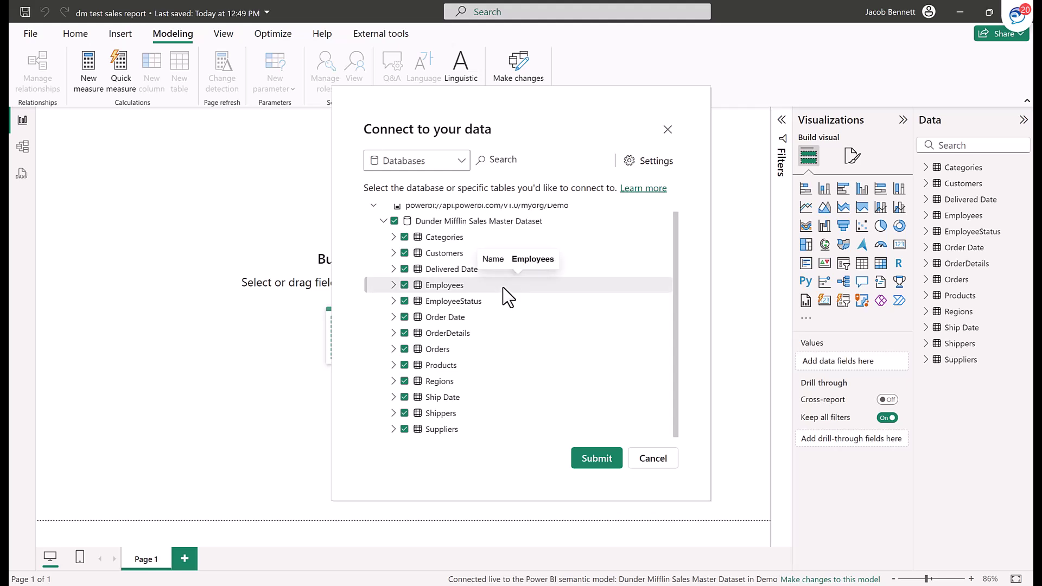
{"action": "left_click", "coordinate": [596, 459]}
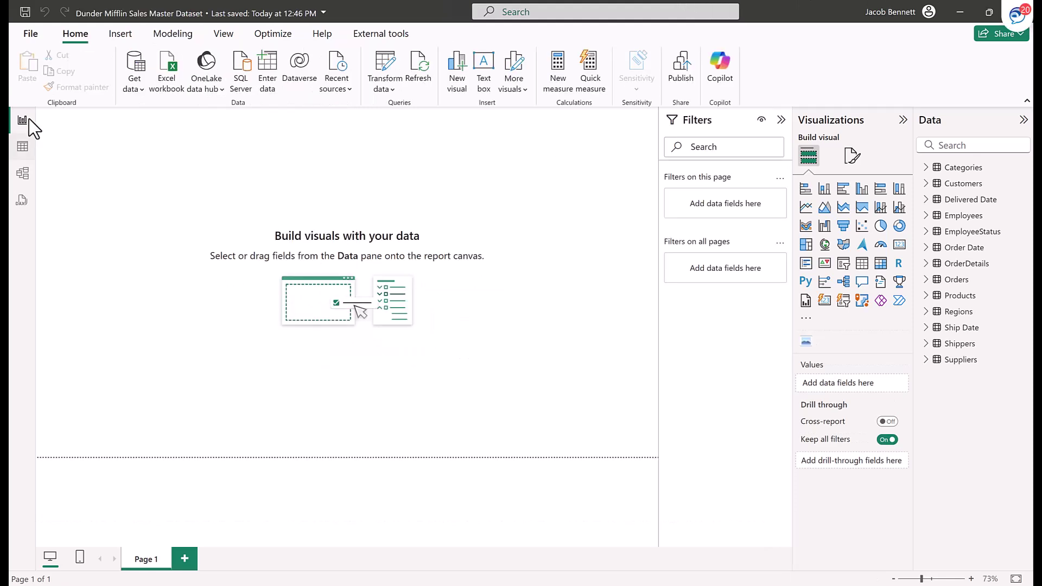
Create a manually entered table named 'test table' and load it into the dataset
{"action": "left_click", "coordinate": [268, 82]}
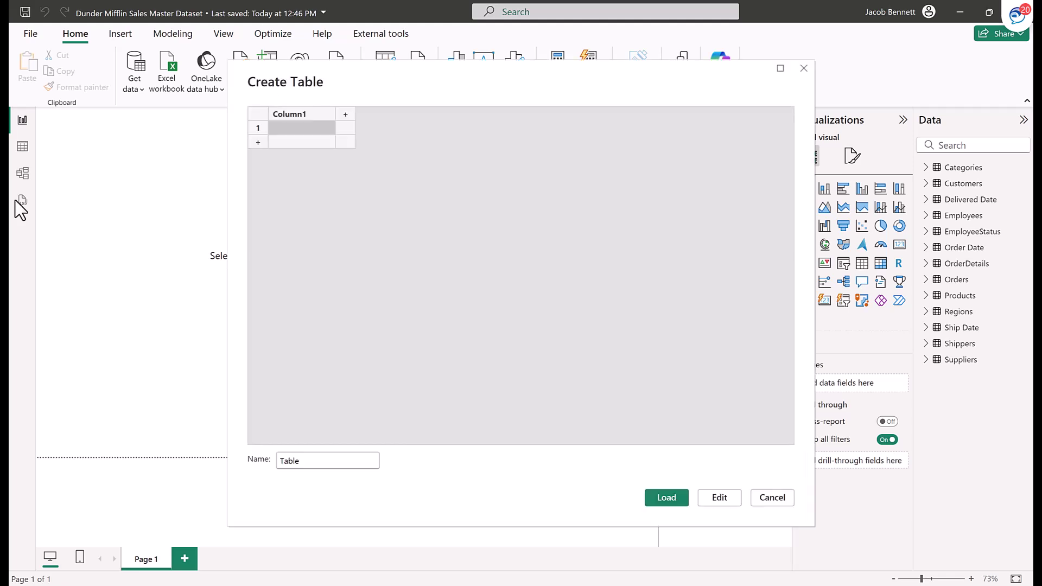
{"action": "double_click", "coordinate": [300, 465]}
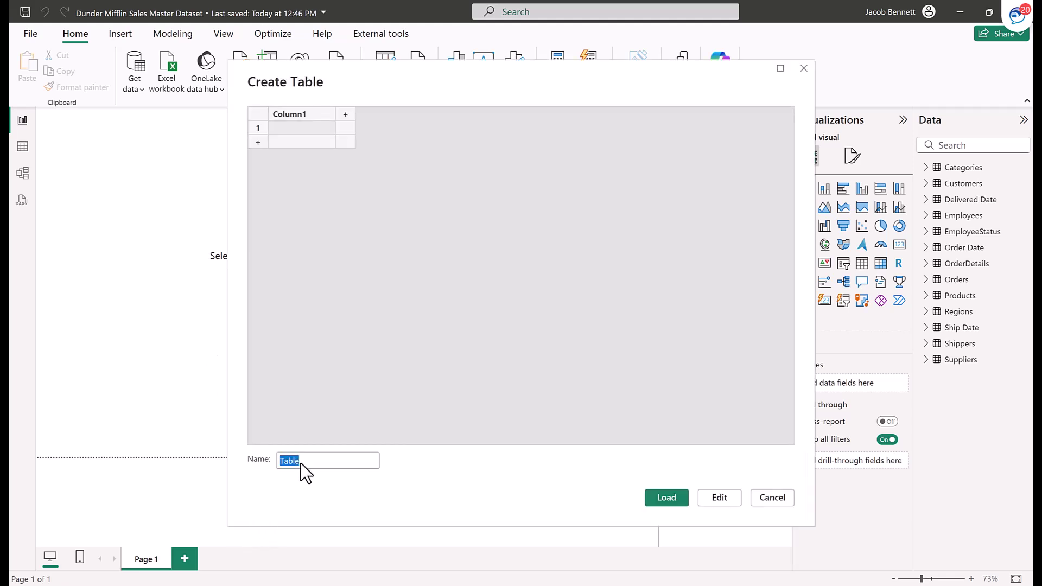
{"action": "type", "text": "test t"}
{"action": "left_click", "coordinate": [650, 498]}
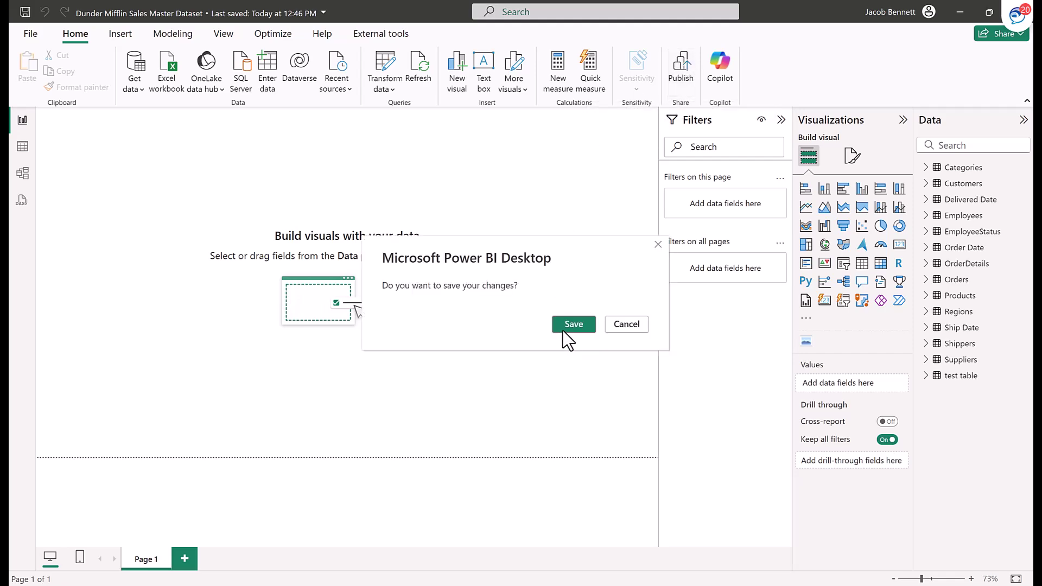
Save the updated dataset file and acknowledge the successful publish to Power BI
{"action": "left_click", "coordinate": [568, 327]}
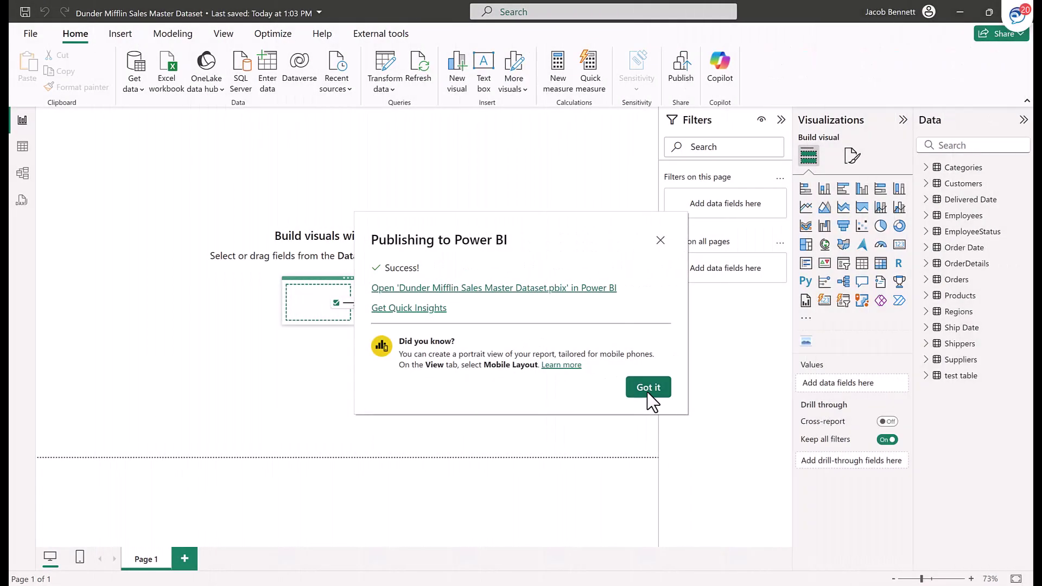
{"action": "left_click", "coordinate": [648, 387]}
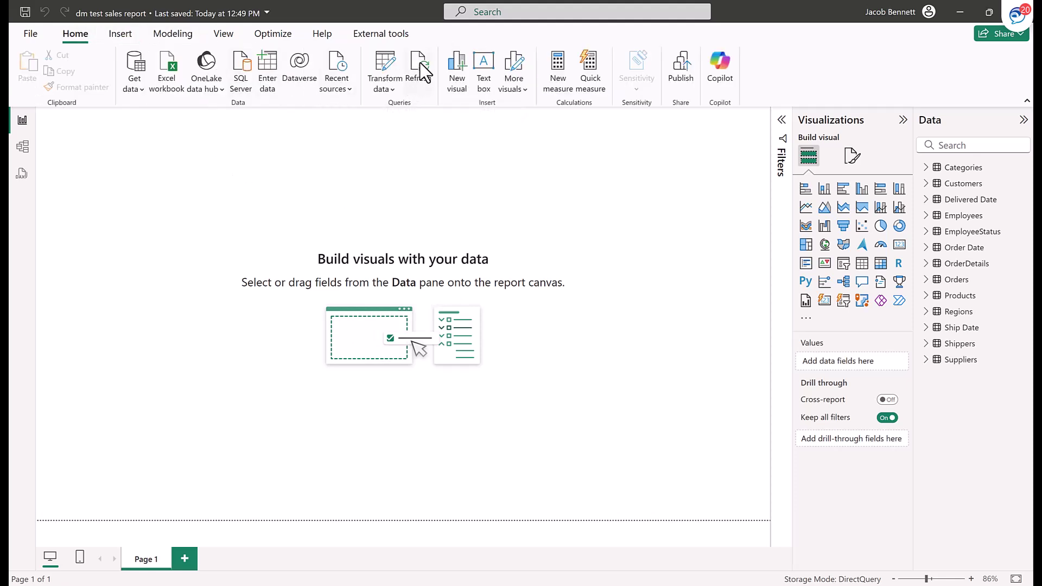
Refresh the DirectQuery test sales report so 'test table' appears in its Data list
{"action": "left_click", "coordinate": [419, 63]}
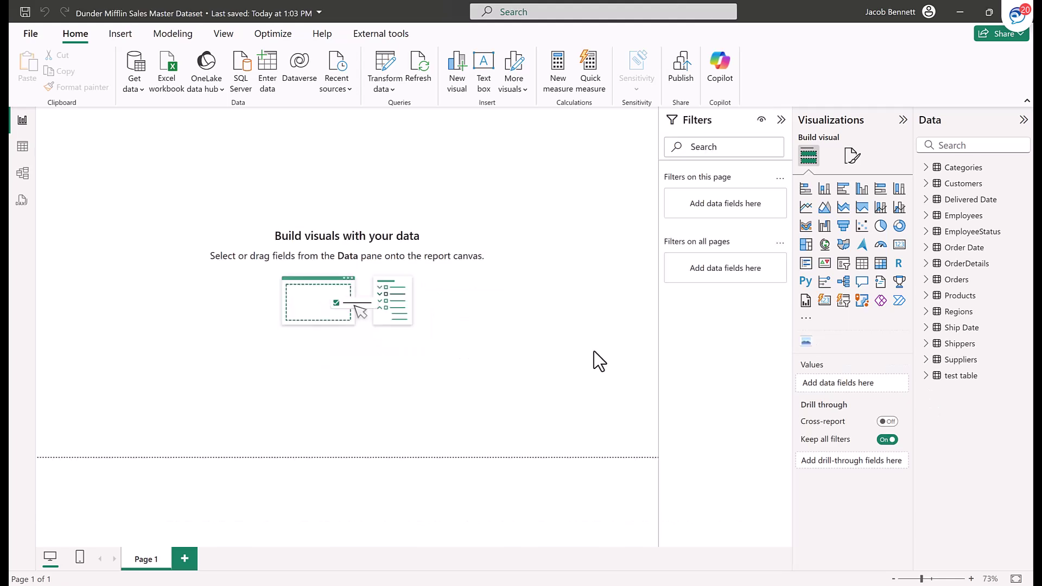
Delete 'test table' from the dataset model and republish, replacing the existing dataset
{"action": "right_click", "coordinate": [963, 383]}
{"action": "right_click", "coordinate": [966, 379]}
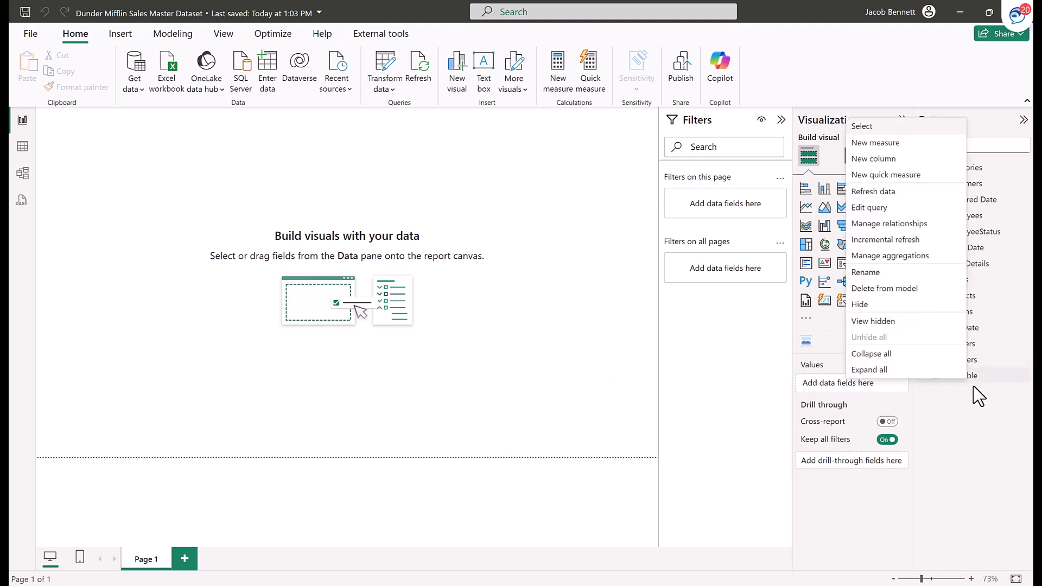
{"action": "left_click", "coordinate": [896, 296]}
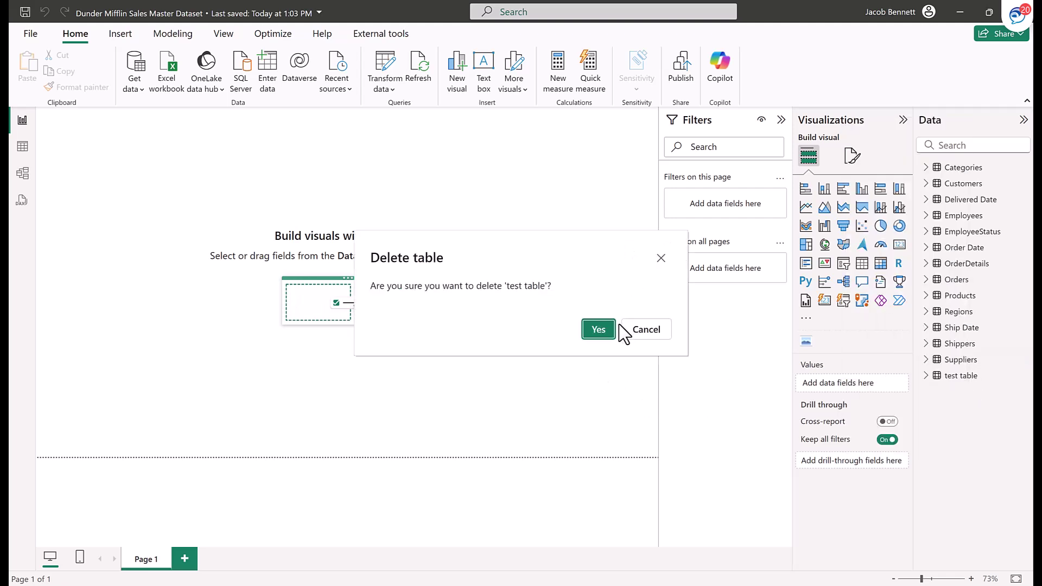
{"action": "left_click", "coordinate": [607, 327]}
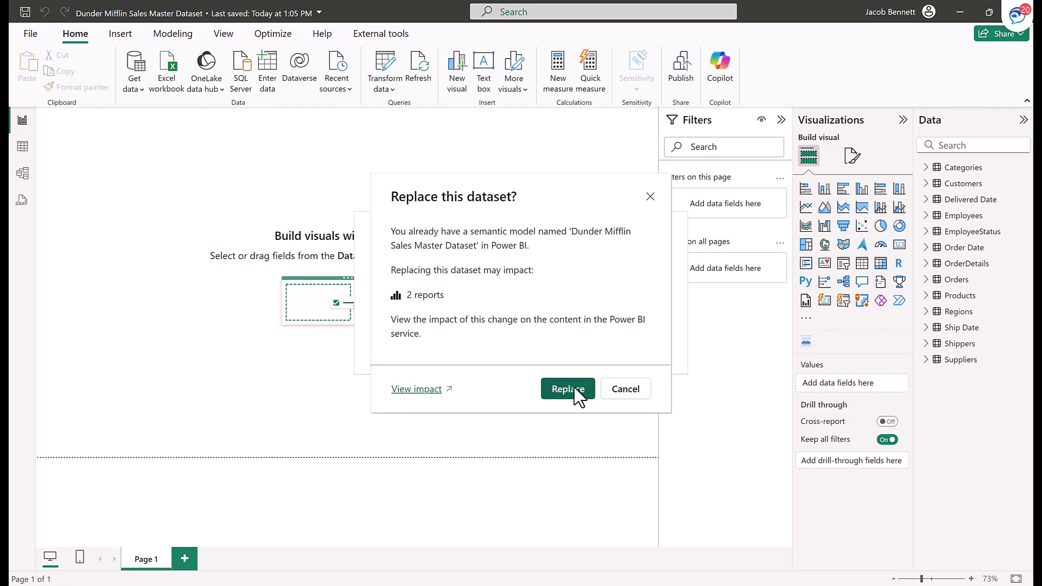
{"action": "left_click", "coordinate": [574, 389]}
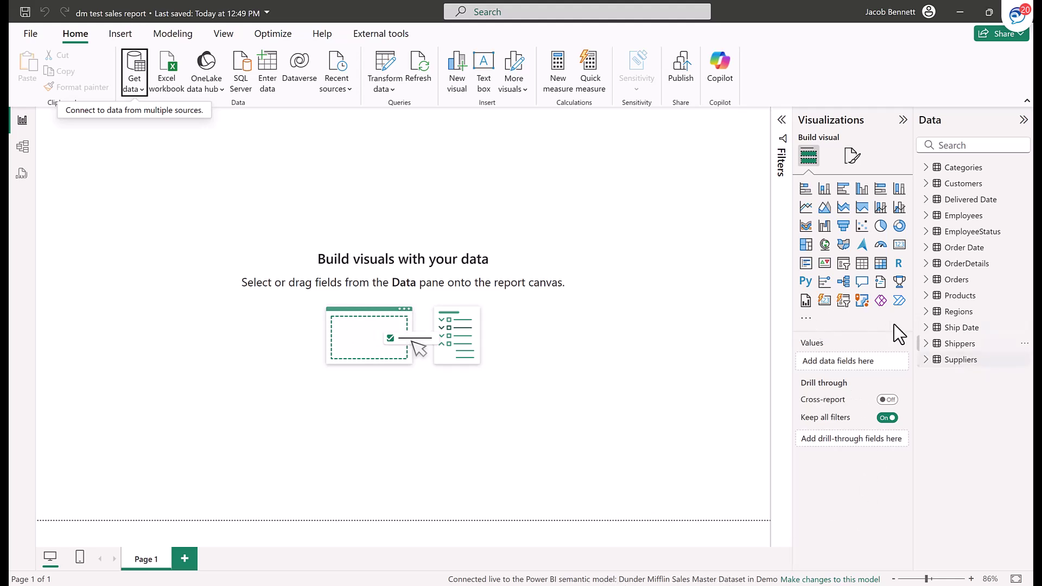
Add a local model connected only to Orders, Ship Date, Order Date and Shippers
{"action": "left_click", "coordinate": [830, 579]}
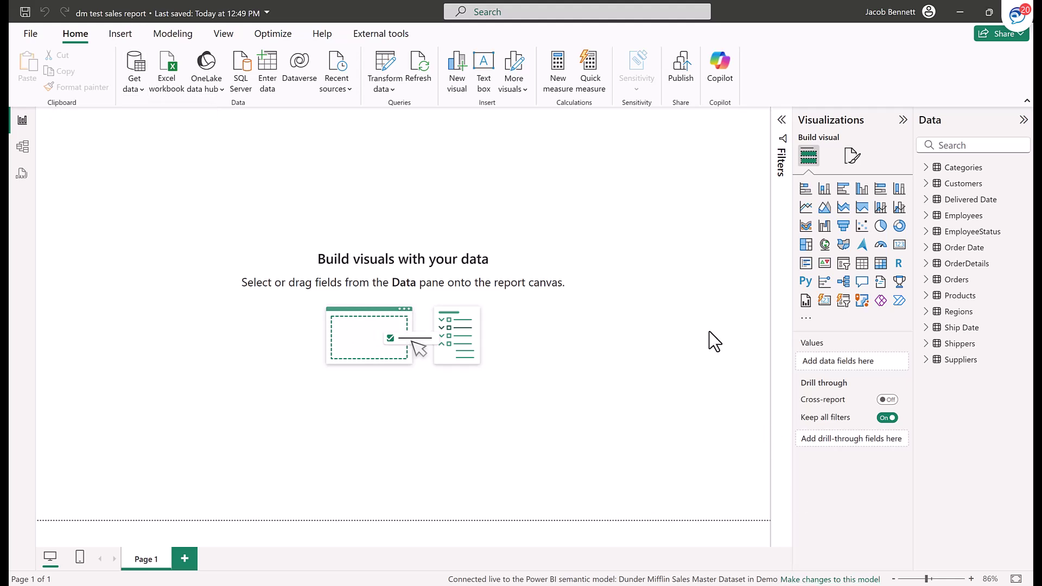
{"action": "left_click", "coordinate": [722, 337]}
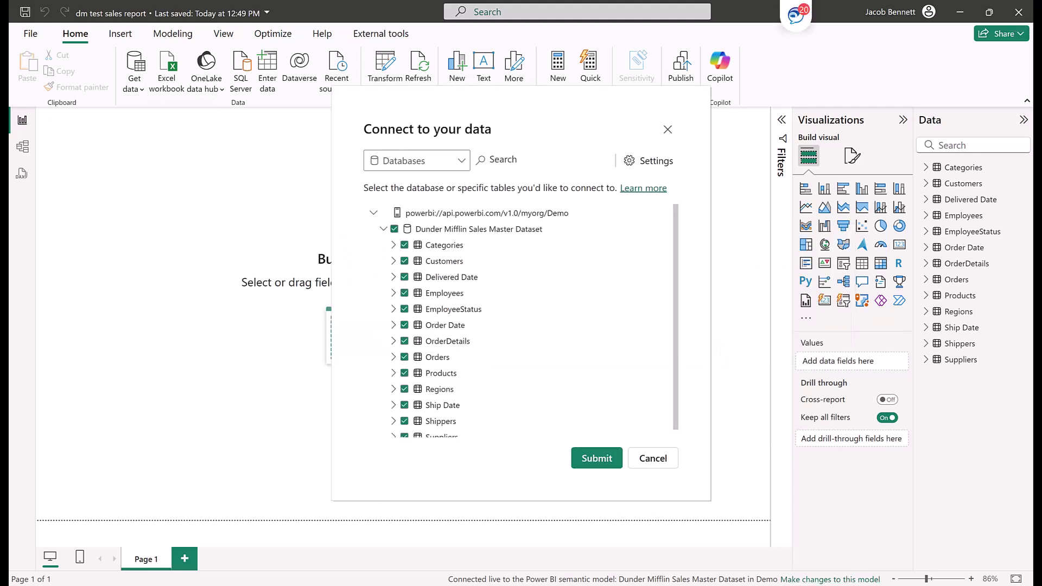
{"action": "left_click", "coordinate": [395, 230]}
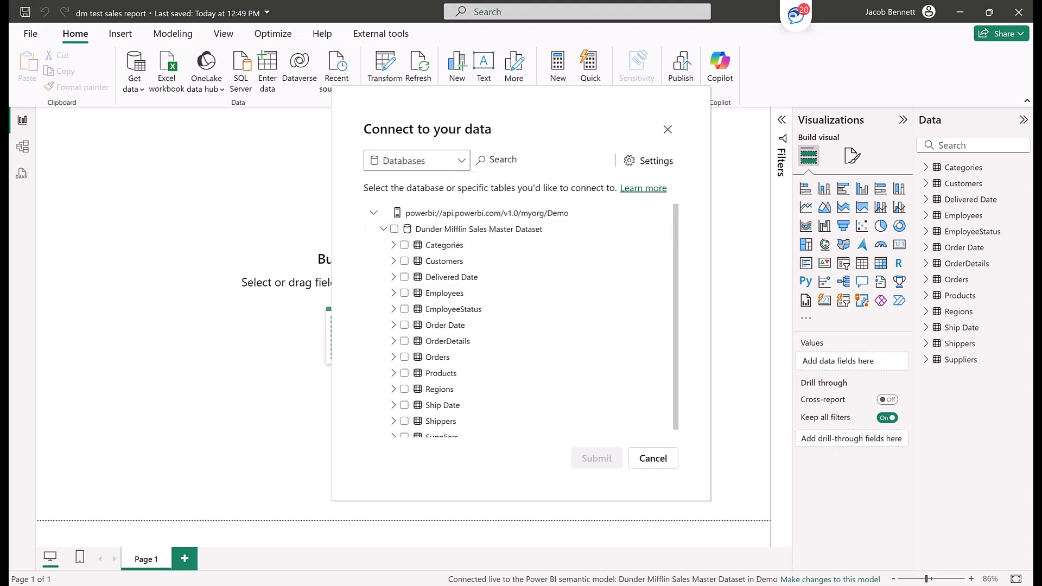
{"action": "left_click", "coordinate": [404, 358]}
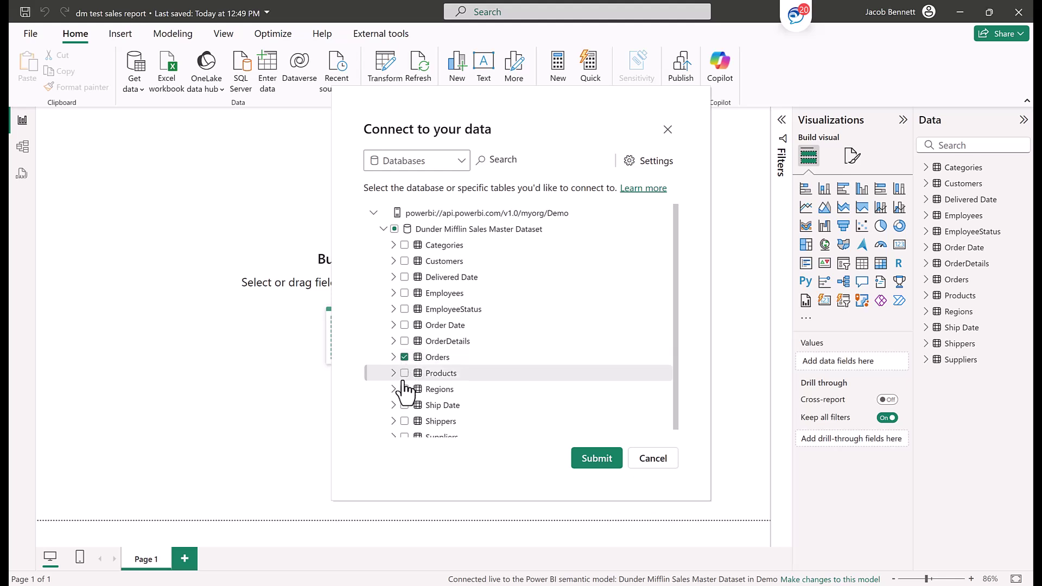
{"action": "left_click", "coordinate": [404, 406]}
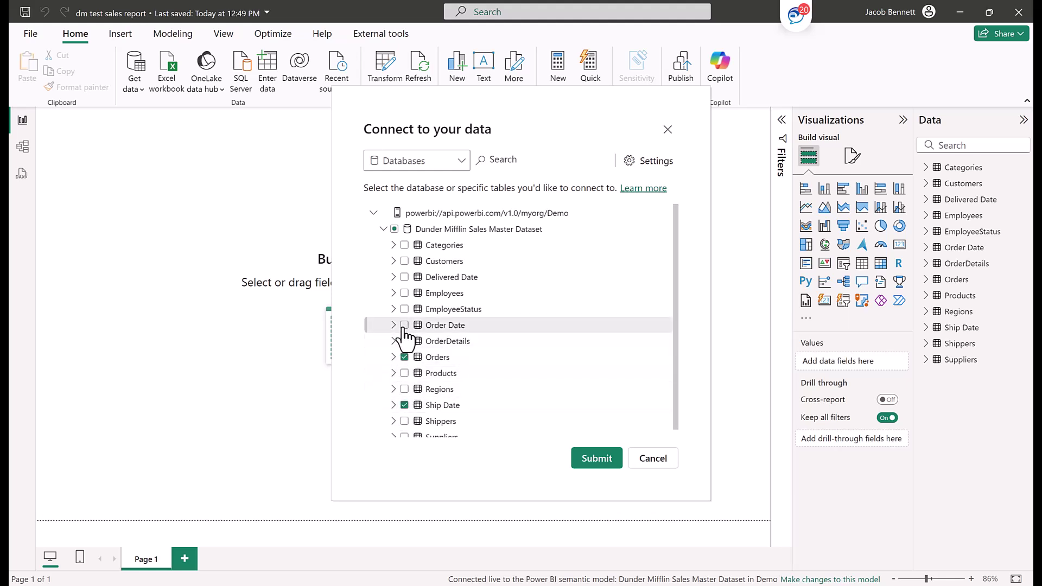
{"action": "left_click", "coordinate": [404, 325]}
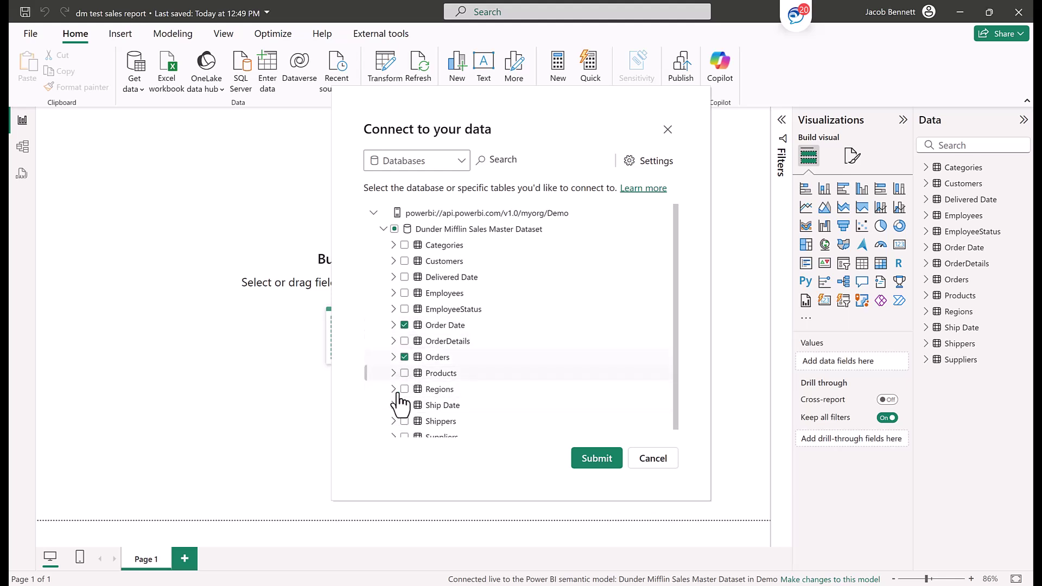
{"action": "left_click", "coordinate": [404, 422]}
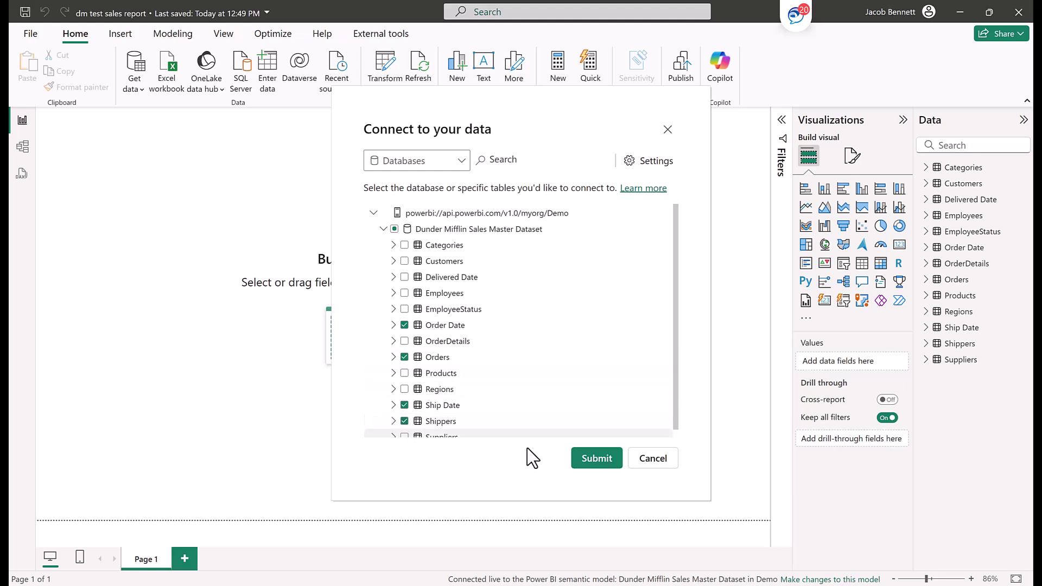
{"action": "left_click", "coordinate": [588, 461]}
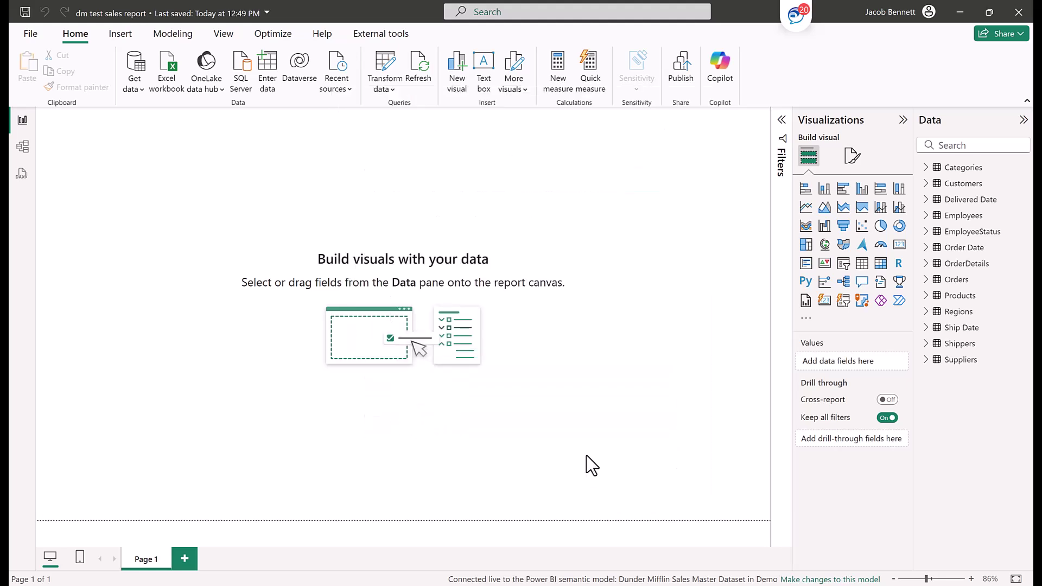
Review Orders' relationships in Model view, then browse Power BI semantic models and cancel
{"action": "left_click", "coordinate": [23, 149]}
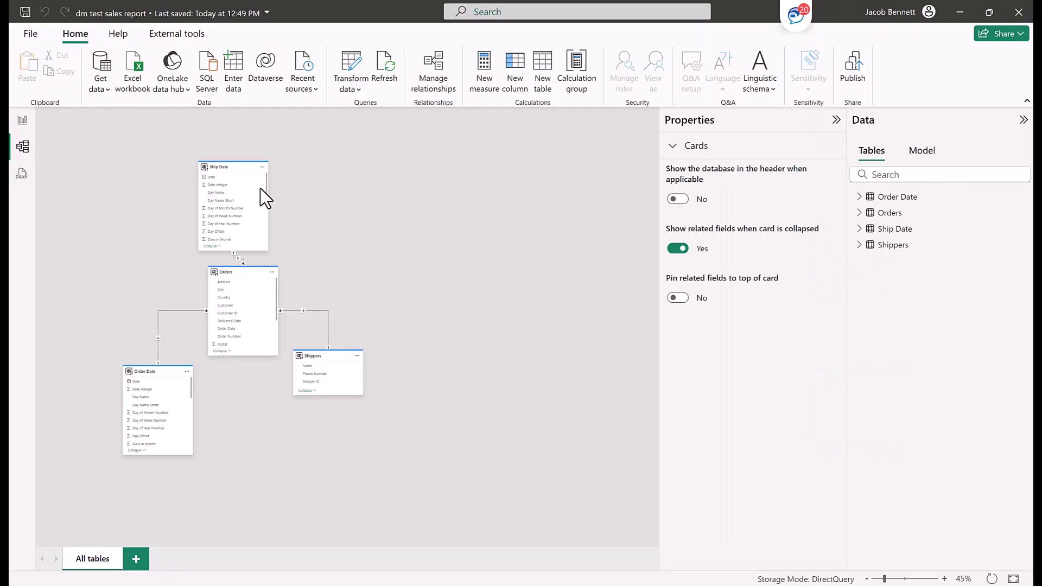
{"action": "mouse_move", "coordinate": [226, 276]}
{"action": "left_click", "coordinate": [103, 86]}
{"action": "left_click", "coordinate": [149, 156]}
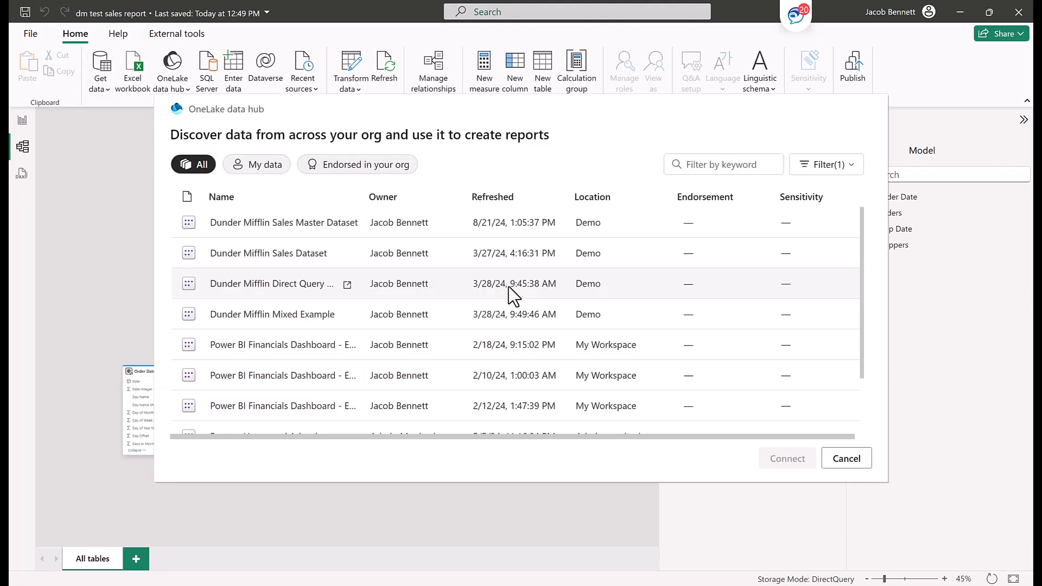
{"action": "left_click", "coordinate": [846, 459]}
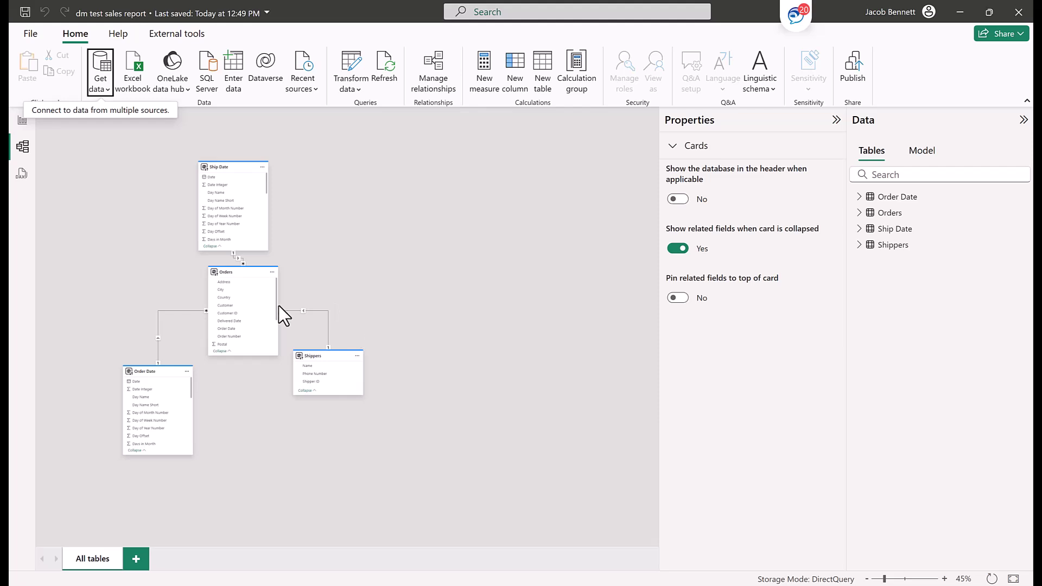
Open Data source settings from File > Options and settings
{"action": "left_click", "coordinate": [31, 34]}
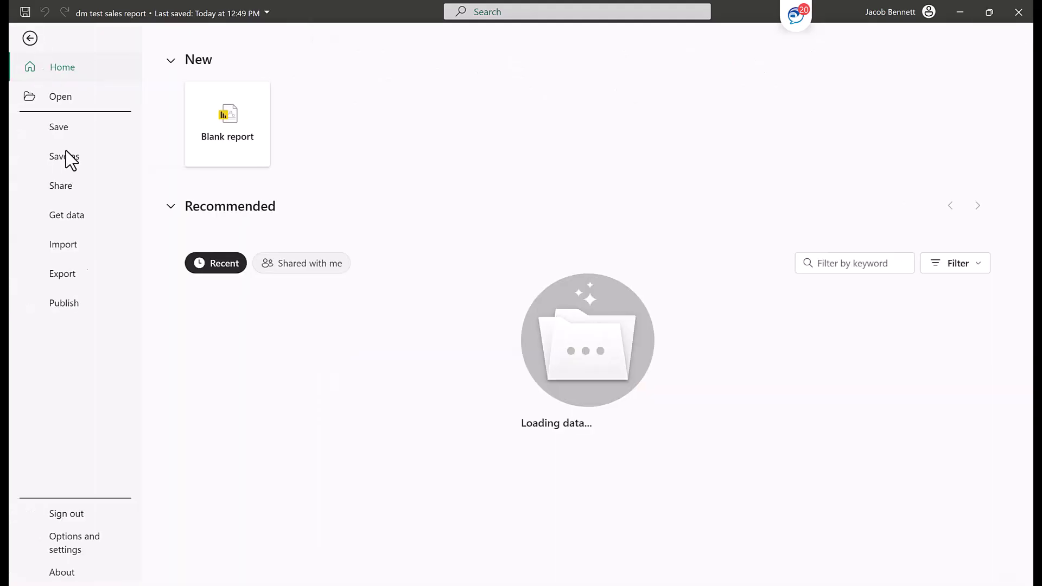
{"action": "left_click", "coordinate": [86, 540]}
{"action": "left_click", "coordinate": [239, 158]}
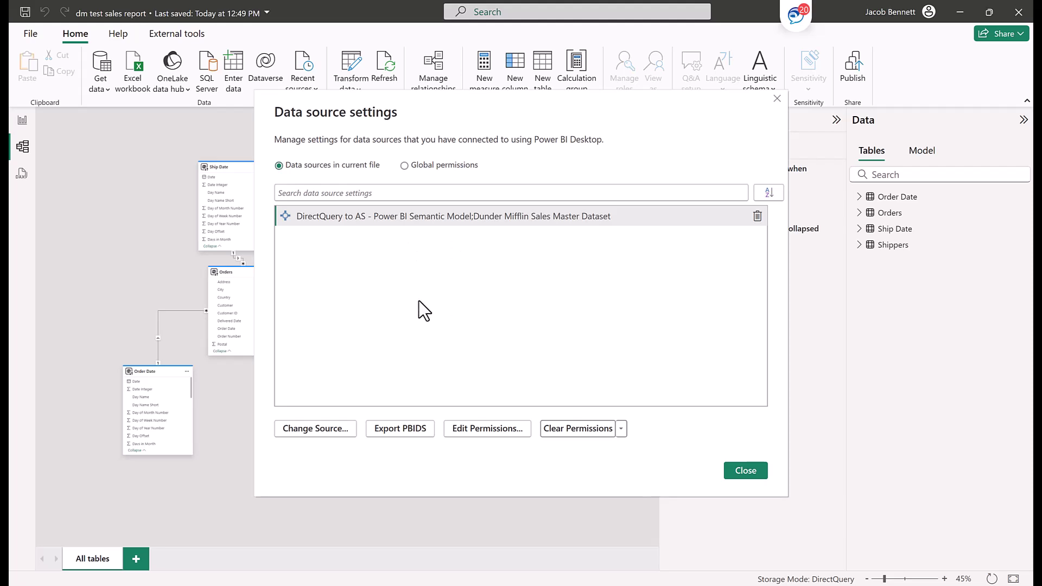
Change source to the Dunder Mifflin Sales Master Dataset, adding OrderDetails and Products to the existing tables
{"action": "left_click", "coordinate": [313, 430]}
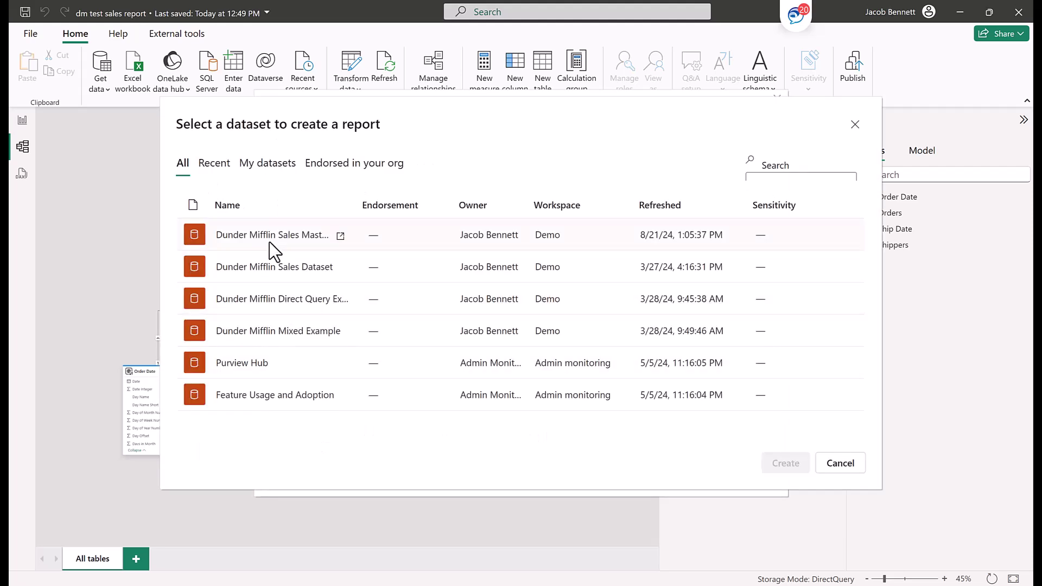
{"action": "left_click", "coordinate": [264, 236]}
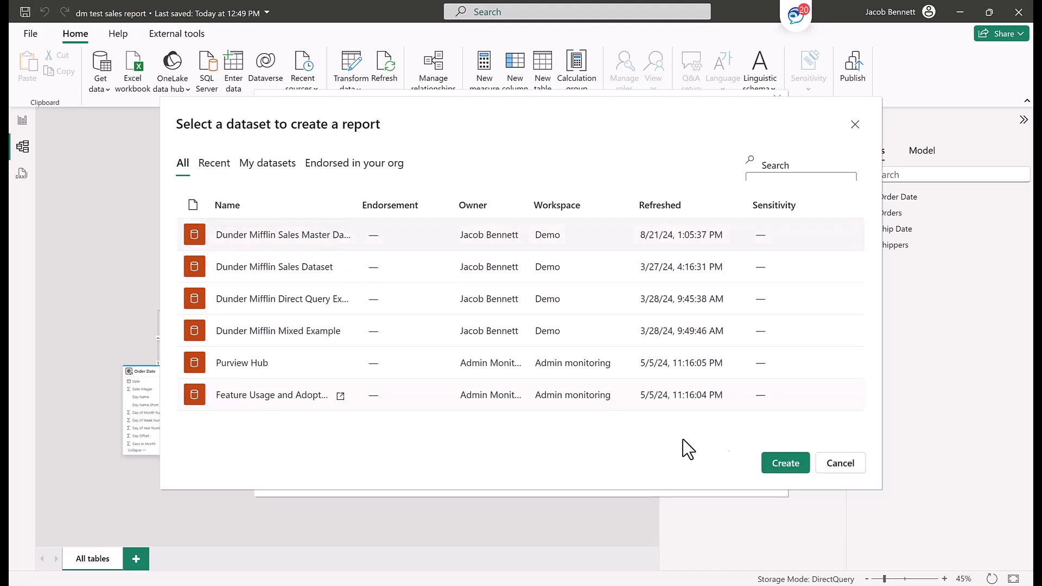
{"action": "left_click", "coordinate": [803, 476]}
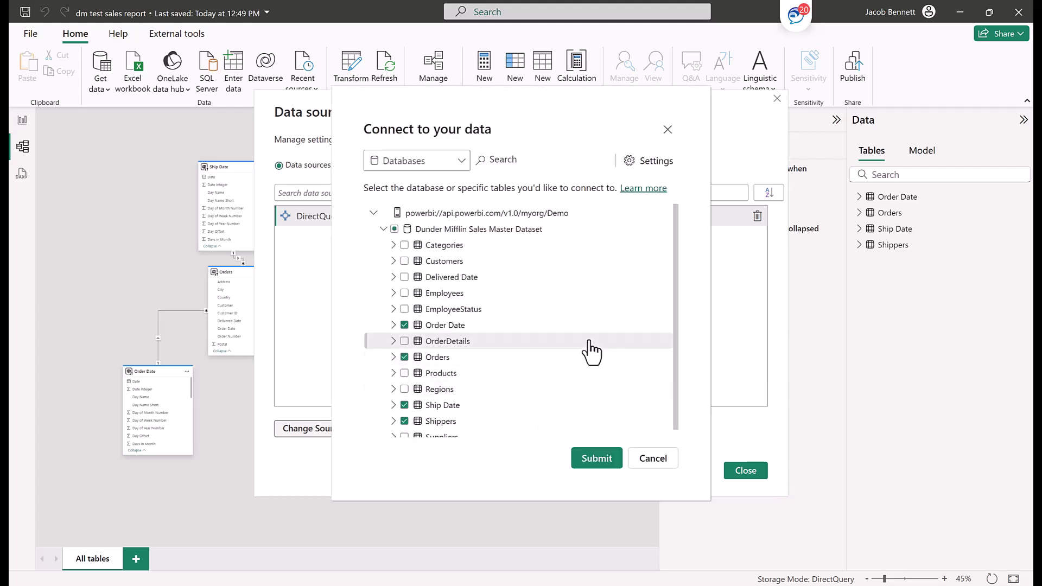
{"action": "scroll", "coordinate": [592, 351], "scroll_direction": "down", "scroll_amount": 1}
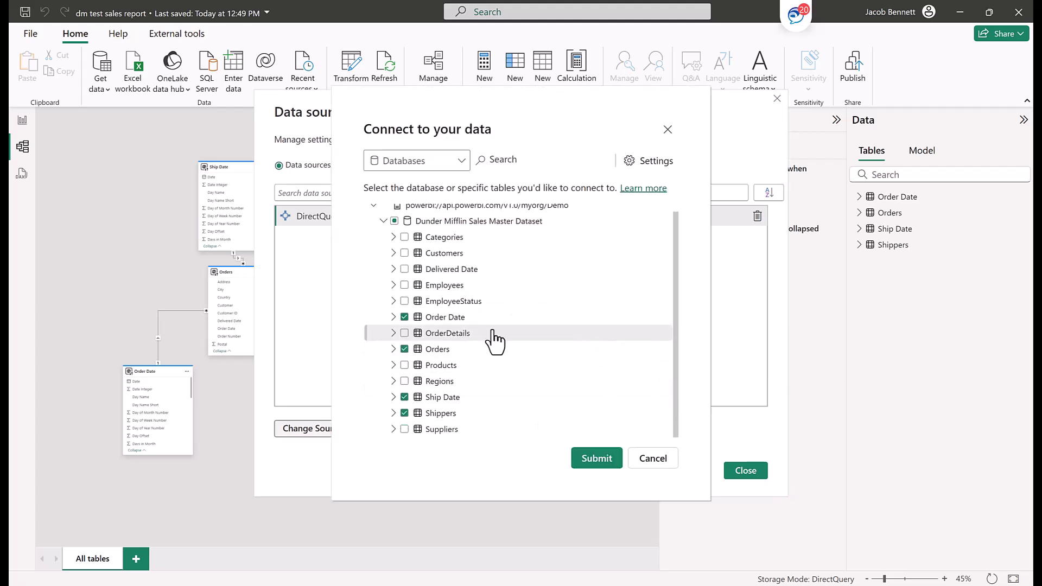
{"action": "left_click", "coordinate": [405, 316]}
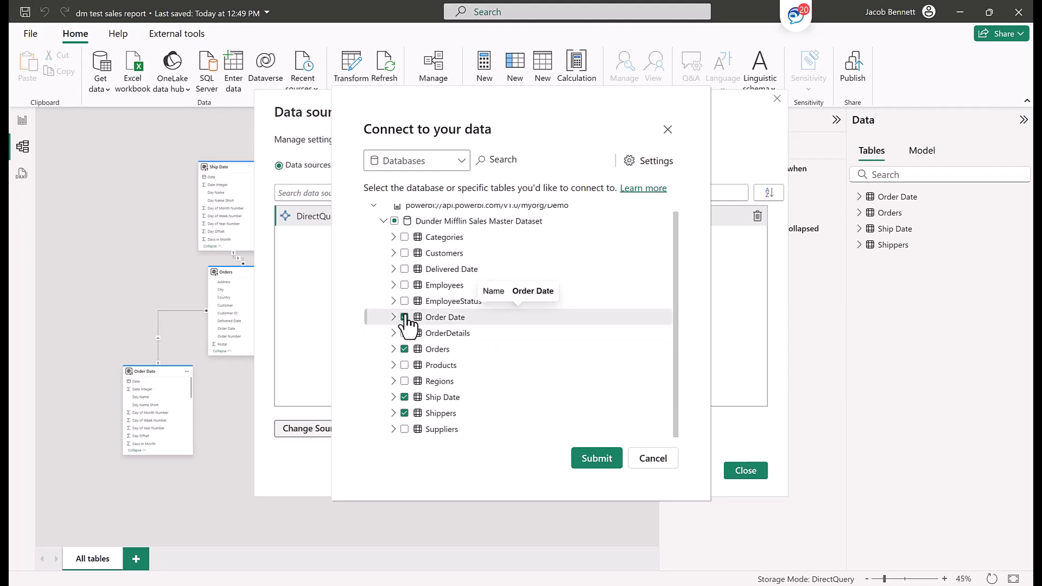
{"action": "left_click", "coordinate": [405, 333]}
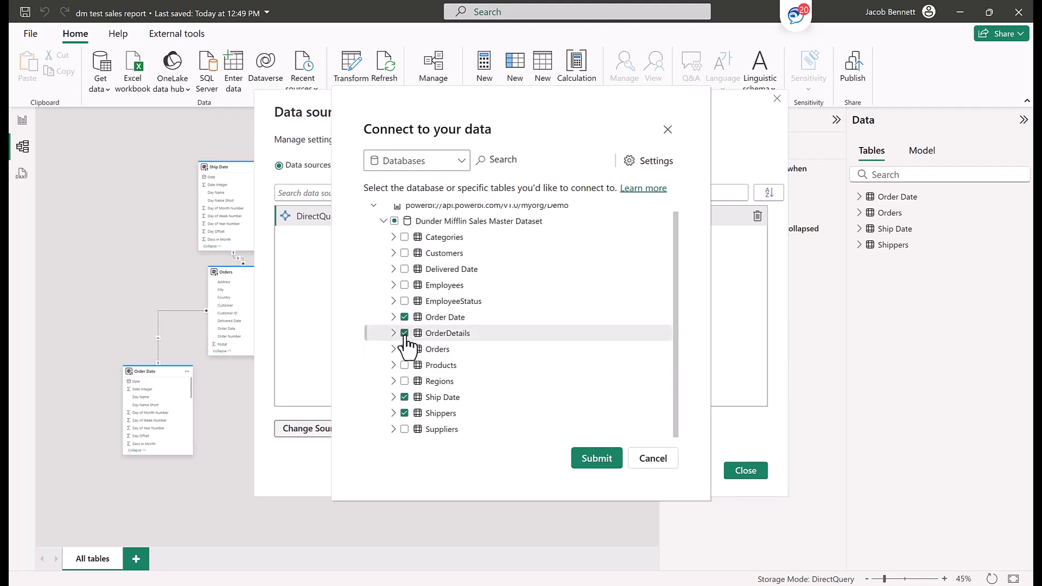
{"action": "left_click", "coordinate": [404, 349]}
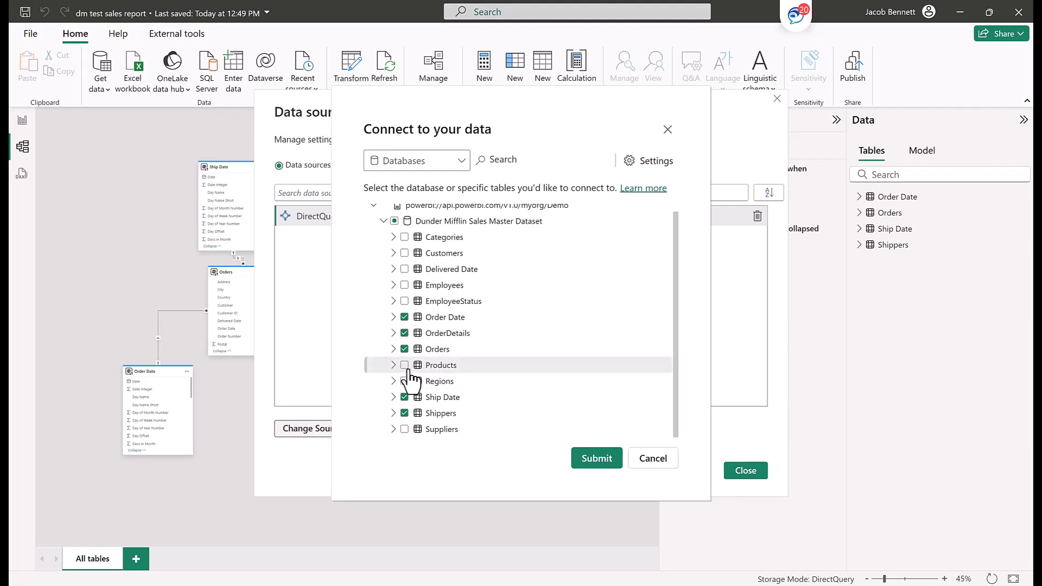
{"action": "left_click", "coordinate": [404, 365]}
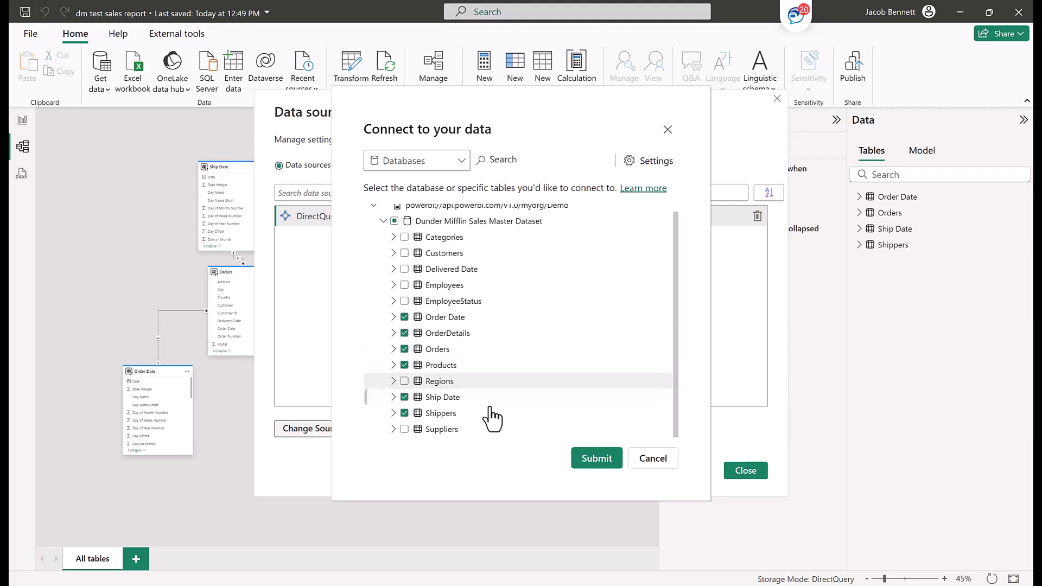
{"action": "left_click", "coordinate": [597, 461]}
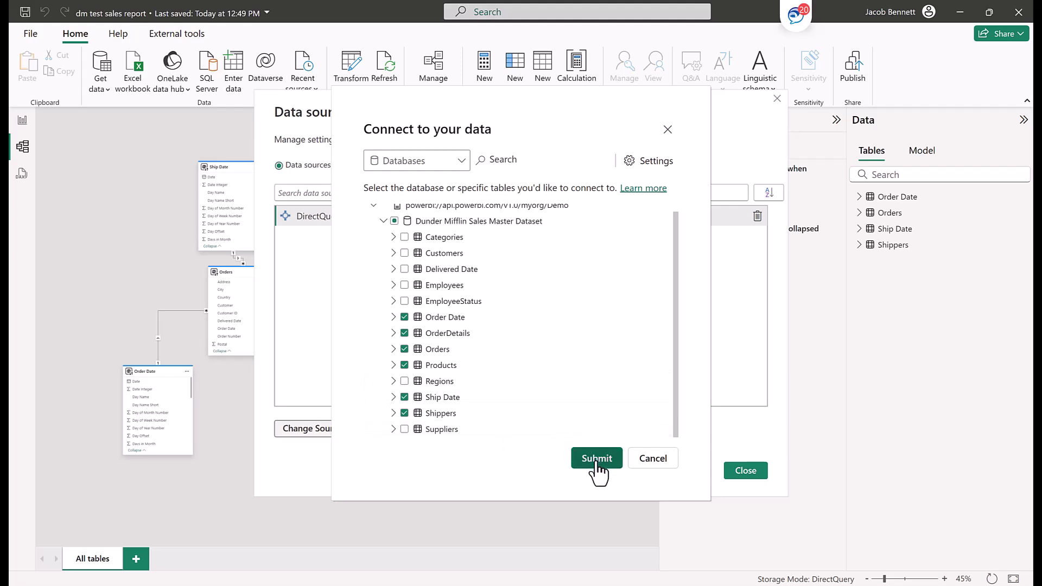
Close Data source settings to see OrderDetails and Products linked to Orders in the model diagram
{"action": "left_click", "coordinate": [745, 473]}
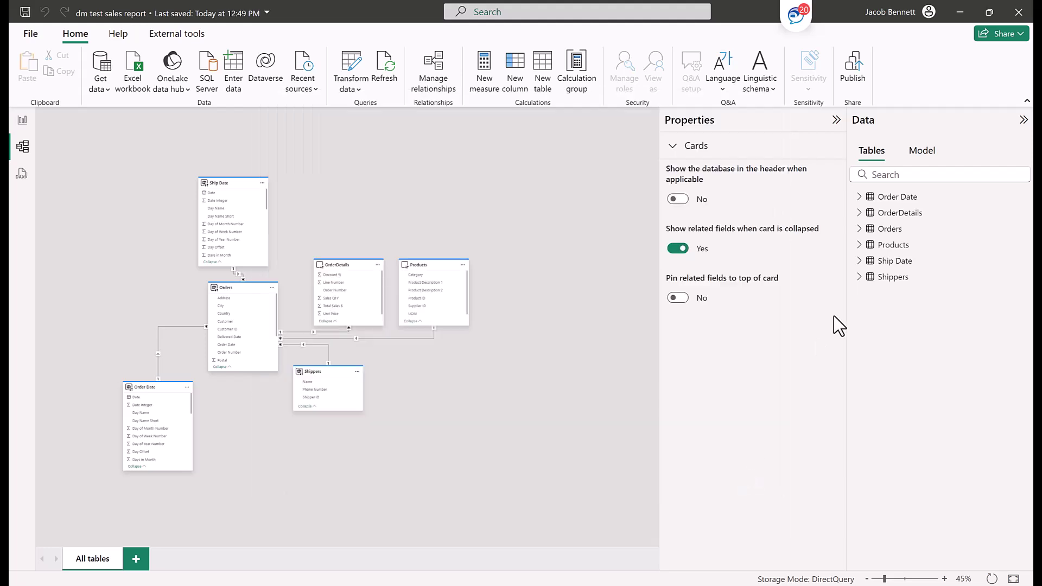